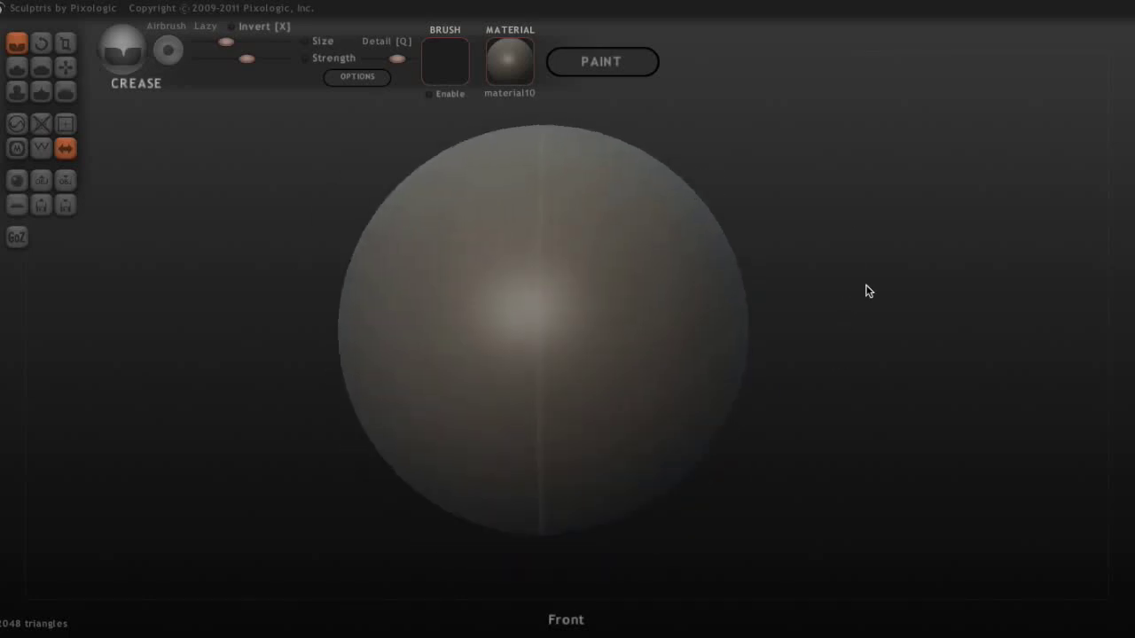
Step: Grab-pull the sphere into an elongated body with a tail whose tip curves upward
{"action": "key", "text": "g"}
{"action": "key", "text": "space"}
{"action": "mouse_move", "coordinate": [568, 178]}
{"action": "left_mouse_down"}
{"action": "mouse_move", "coordinate": [567, 533]}
{"action": "mouse_move", "coordinate": [650, 521]}
{"action": "mouse_move", "coordinate": [411, 138]}
{"action": "mouse_move", "coordinate": [384, 265]}
{"action": "mouse_move", "coordinate": [604, 387]}
{"action": "mouse_move", "coordinate": [727, 357]}
{"action": "mouse_move", "coordinate": [919, 367]}
{"action": "mouse_move", "coordinate": [759, 554]}
{"action": "mouse_move", "coordinate": [608, 464]}
{"action": "mouse_move", "coordinate": [973, 423]}
{"action": "mouse_move", "coordinate": [881, 484]}
{"action": "mouse_move", "coordinate": [1014, 436]}
{"action": "mouse_move", "coordinate": [958, 478]}
{"action": "mouse_move", "coordinate": [1005, 263]}
{"action": "mouse_move", "coordinate": [828, 266]}
{"action": "left_mouse_up"}
{"action": "key", "text": "space"}
{"action": "mouse_move", "coordinate": [630, 414]}
{"action": "left_mouse_down"}
{"action": "mouse_move", "coordinate": [595, 465]}
{"action": "mouse_move", "coordinate": [833, 485]}
{"action": "mouse_move", "coordinate": [703, 402]}
{"action": "mouse_move", "coordinate": [733, 509]}
{"action": "mouse_move", "coordinate": [917, 431]}
{"action": "mouse_move", "coordinate": [612, 314]}
{"action": "mouse_move", "coordinate": [694, 346]}
{"action": "mouse_move", "coordinate": [785, 263]}
{"action": "left_mouse_up"}
{"action": "key", "text": "space"}
{"action": "left_click_drag", "start_coordinate": [793, 322], "coordinate": [639, 375]}
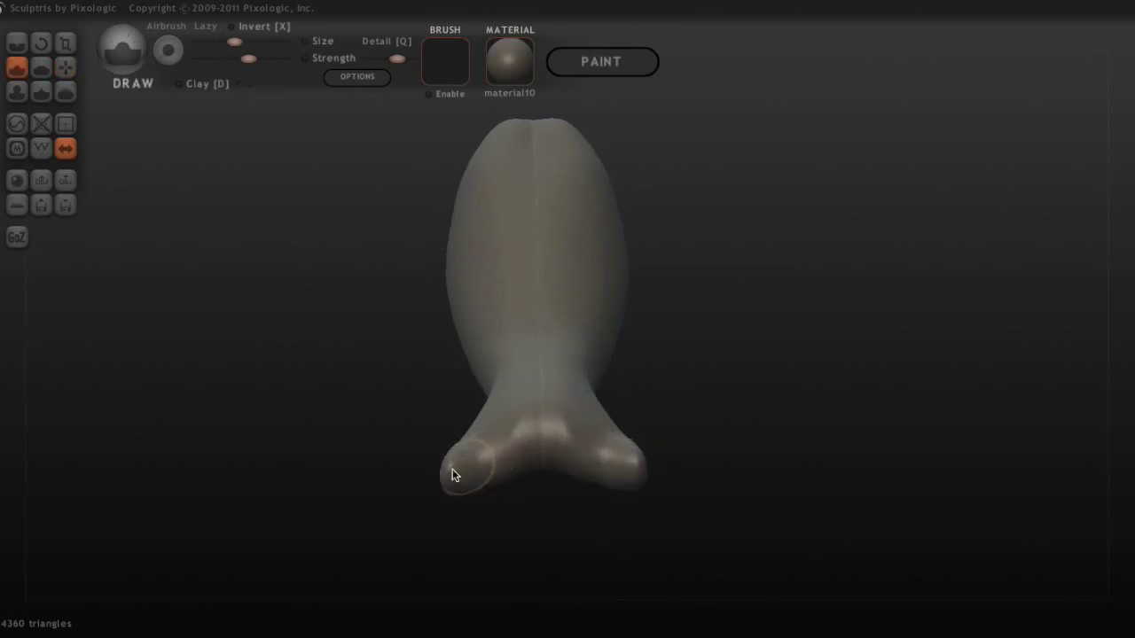
Step: Reduce the mesh to 8844 triangles, hide the wireframe, and shape the tail tip into a flared fluke
{"action": "left_click_drag", "start_coordinate": [471, 467], "coordinate": [816, 292]}
{"action": "left_click_drag", "start_coordinate": [578, 208], "coordinate": [600, 188]}
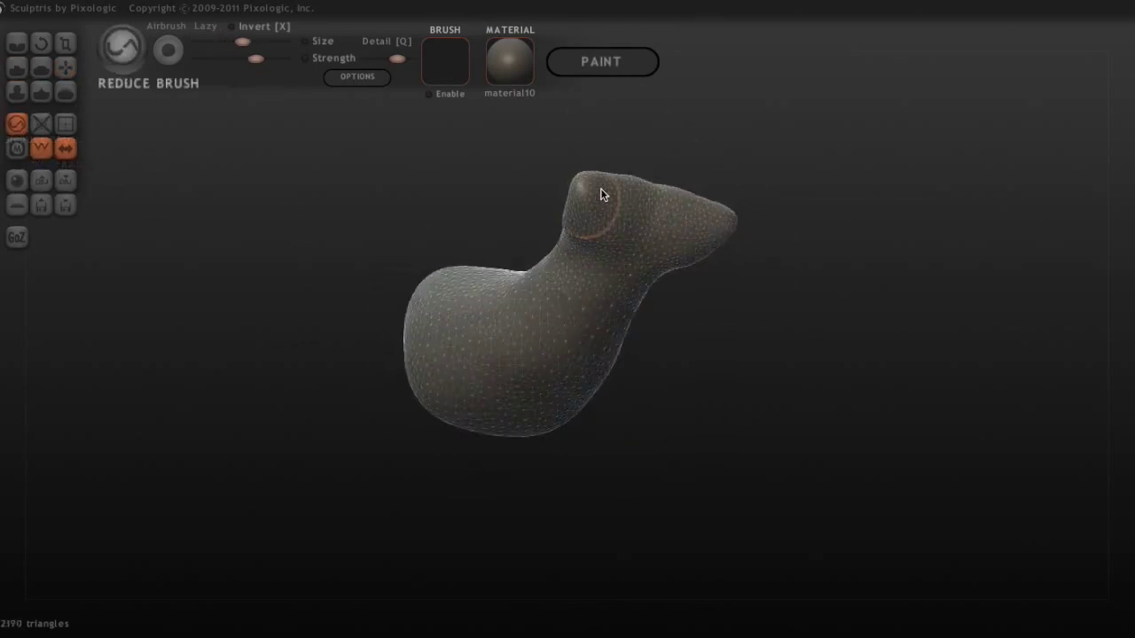
{"action": "left_click", "coordinate": [65, 67]}
{"action": "left_click", "coordinate": [41, 148]}
{"action": "mouse_move", "coordinate": [560, 262]}
{"action": "left_mouse_down"}
{"action": "mouse_move", "coordinate": [701, 351]}
{"action": "mouse_move", "coordinate": [795, 278]}
{"action": "left_mouse_up"}
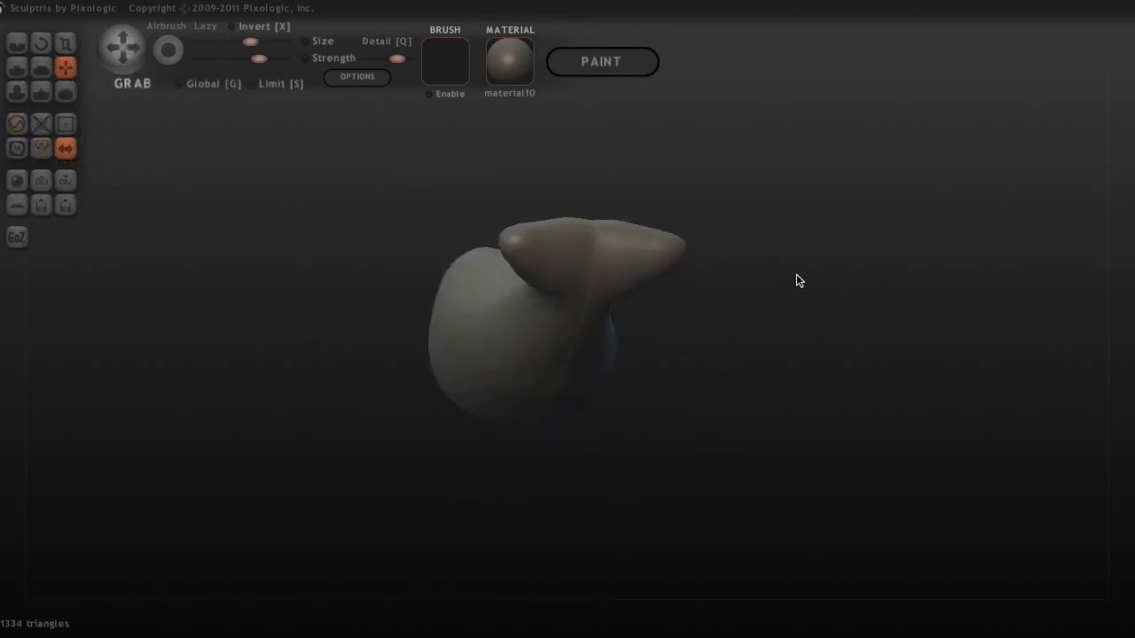
{"action": "mouse_move", "coordinate": [801, 435]}
{"action": "left_mouse_down"}
{"action": "mouse_move", "coordinate": [765, 375]}
{"action": "mouse_move", "coordinate": [789, 382]}
{"action": "mouse_move", "coordinate": [826, 367]}
{"action": "left_mouse_up"}
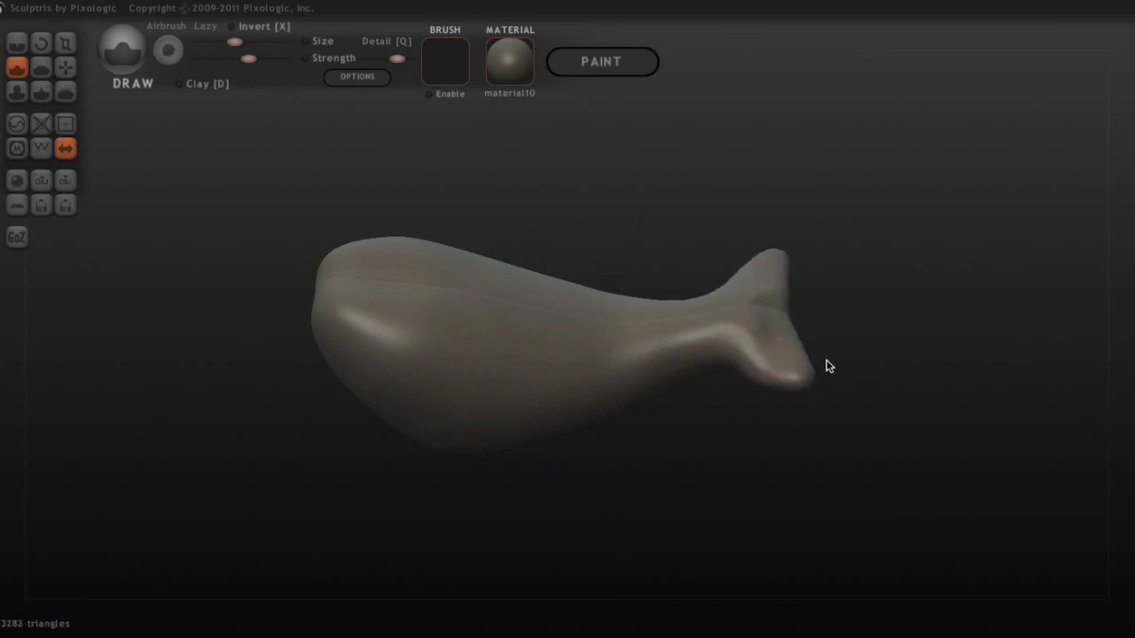
{"action": "mouse_move", "coordinate": [907, 284]}
{"action": "left_mouse_down"}
{"action": "mouse_move", "coordinate": [790, 438]}
{"action": "mouse_move", "coordinate": [627, 254]}
{"action": "left_mouse_up"}
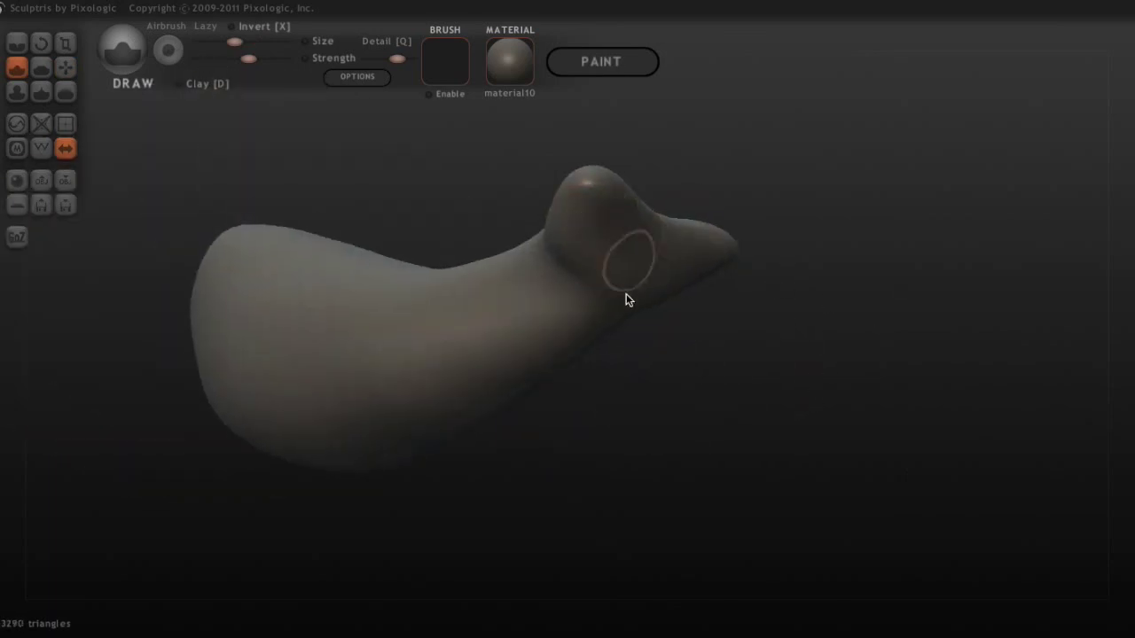
{"action": "mouse_move", "coordinate": [762, 333]}
{"action": "left_mouse_down"}
{"action": "mouse_move", "coordinate": [929, 441]}
{"action": "mouse_move", "coordinate": [620, 319]}
{"action": "mouse_move", "coordinate": [562, 458]}
{"action": "left_mouse_up"}
{"action": "key", "text": "e"}
Step: Crease the tail fin and Grab the head bump into a rounded lobe
{"action": "key", "text": "c"}
{"action": "mouse_move", "coordinate": [716, 418]}
{"action": "left_mouse_down"}
{"action": "mouse_move", "coordinate": [717, 246]}
{"action": "mouse_move", "coordinate": [567, 365]}
{"action": "left_mouse_up"}
{"action": "mouse_move", "coordinate": [577, 265]}
{"action": "left_mouse_down"}
{"action": "mouse_move", "coordinate": [689, 256]}
{"action": "mouse_move", "coordinate": [544, 158]}
{"action": "left_mouse_up"}
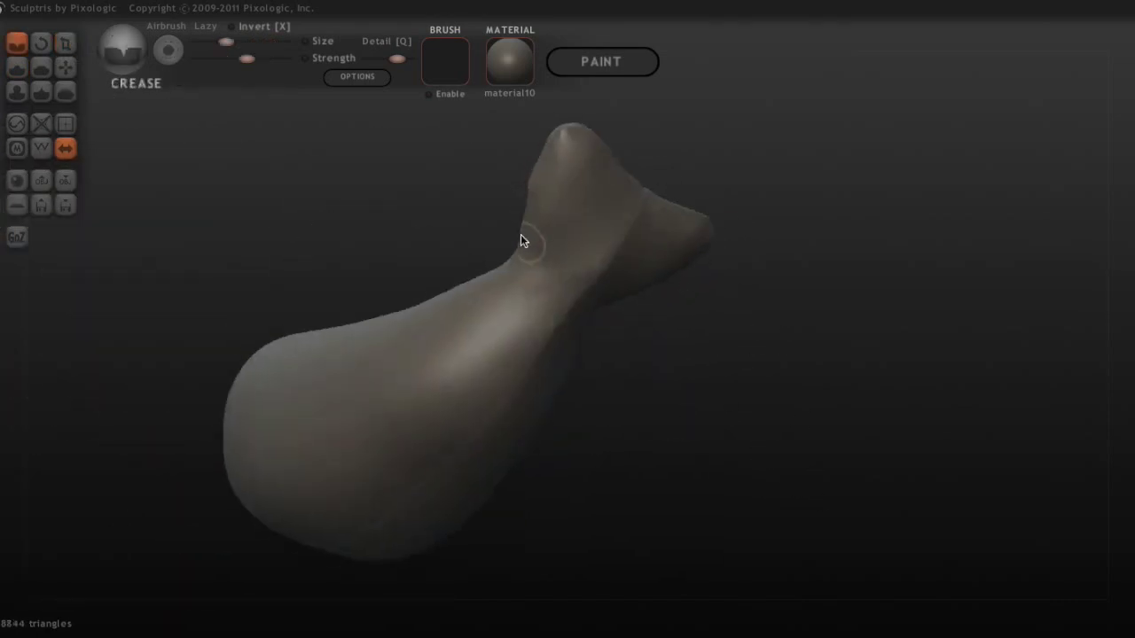
{"action": "key", "text": "d"}
{"action": "key", "text": "g"}
{"action": "mouse_move", "coordinate": [625, 198]}
{"action": "left_mouse_down"}
{"action": "mouse_move", "coordinate": [534, 185]}
{"action": "mouse_move", "coordinate": [881, 582]}
{"action": "left_mouse_up"}
{"action": "key", "text": "d"}
{"action": "mouse_move", "coordinate": [797, 497]}
{"action": "left_mouse_down"}
{"action": "mouse_move", "coordinate": [862, 437]}
{"action": "mouse_move", "coordinate": [779, 416]}
{"action": "left_mouse_up"}
Step: Crease a mouth line along the head's side and build up the surface around it
{"action": "key", "text": "c"}
{"action": "left_click_drag", "start_coordinate": [243, 379], "coordinate": [456, 446]}
{"action": "mouse_move", "coordinate": [496, 559]}
{"action": "left_mouse_down"}
{"action": "mouse_move", "coordinate": [864, 484]}
{"action": "mouse_move", "coordinate": [674, 460]}
{"action": "left_mouse_up"}
{"action": "key", "text": "d"}
{"action": "mouse_move", "coordinate": [337, 322]}
{"action": "left_mouse_down"}
{"action": "mouse_move", "coordinate": [499, 392]}
{"action": "mouse_move", "coordinate": [421, 372]}
{"action": "mouse_move", "coordinate": [542, 390]}
{"action": "left_mouse_up"}
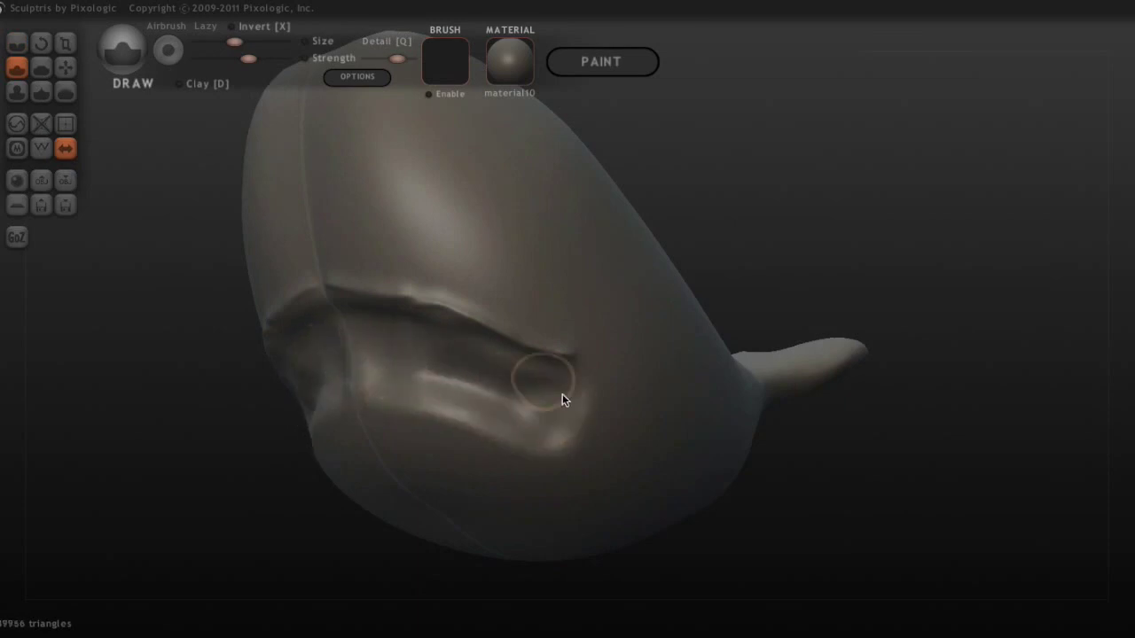
Step: Deepen and extend the upper and lower lip creases across the front of the head
{"action": "key", "text": "c"}
{"action": "mouse_move", "coordinate": [265, 326]}
{"action": "left_mouse_down"}
{"action": "mouse_move", "coordinate": [446, 320]}
{"action": "mouse_move", "coordinate": [611, 390]}
{"action": "left_mouse_up"}
{"action": "left_click_drag", "start_coordinate": [347, 405], "coordinate": [594, 413]}
{"action": "left_click_drag", "start_coordinate": [330, 314], "coordinate": [599, 404]}
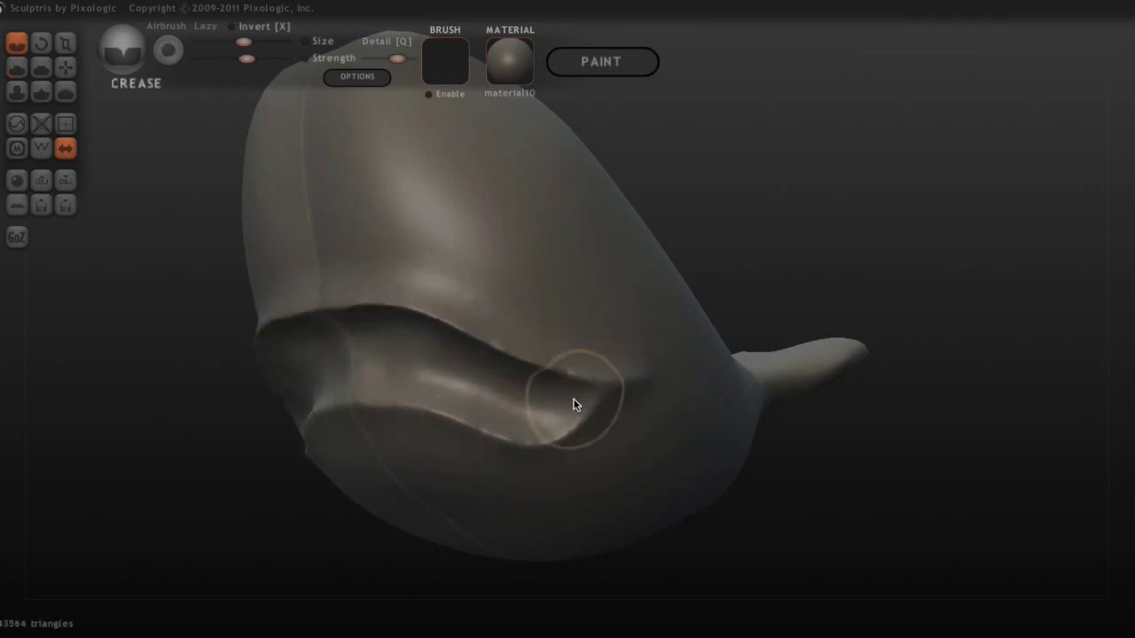
{"action": "mouse_move", "coordinate": [646, 369]}
{"action": "left_mouse_down"}
{"action": "mouse_move", "coordinate": [210, 375]}
{"action": "mouse_move", "coordinate": [392, 236]}
{"action": "mouse_move", "coordinate": [247, 447]}
{"action": "mouse_move", "coordinate": [471, 430]}
{"action": "left_mouse_up"}
{"action": "left_click_drag", "start_coordinate": [673, 426], "coordinate": [860, 354]}
Step: Crease tooth separations along the upper lip to form a row of upper teeth
{"action": "scroll", "coordinate": [636, 346], "scroll_direction": "up", "scroll_amount": 3}
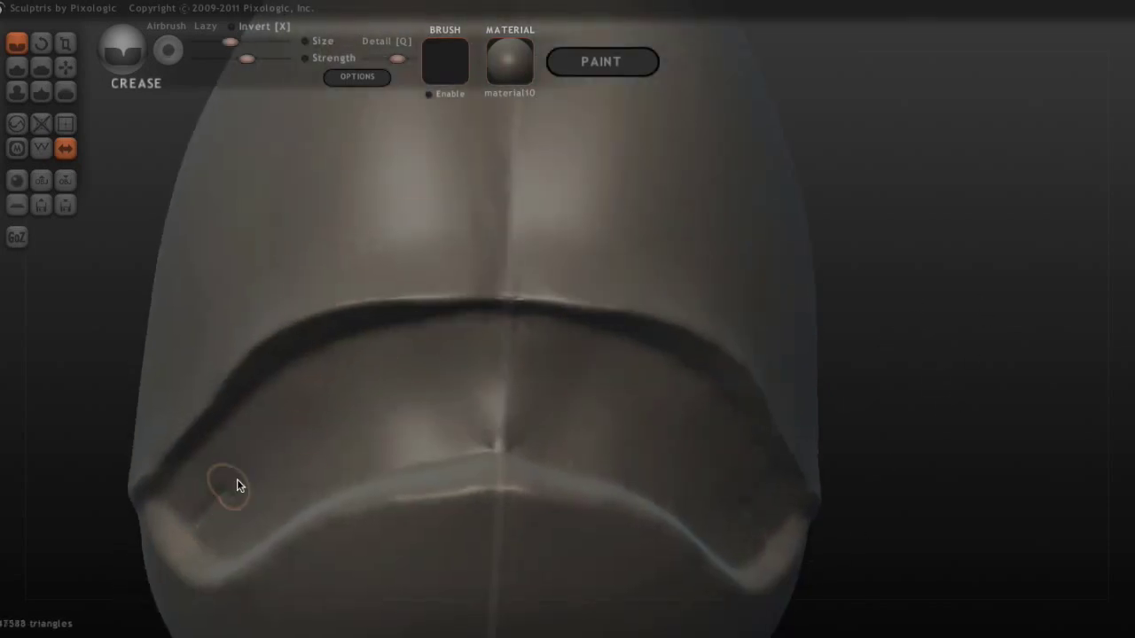
{"action": "mouse_move", "coordinate": [424, 337]}
{"action": "left_mouse_down"}
{"action": "mouse_move", "coordinate": [490, 391]}
{"action": "mouse_move", "coordinate": [412, 404]}
{"action": "mouse_move", "coordinate": [689, 294]}
{"action": "left_mouse_up"}
{"action": "right_click_drag", "start_coordinate": [689, 293], "coordinate": [667, 414]}
{"action": "mouse_move", "coordinate": [669, 408]}
{"action": "left_mouse_down"}
{"action": "mouse_move", "coordinate": [661, 372]}
{"action": "mouse_move", "coordinate": [711, 450]}
{"action": "mouse_move", "coordinate": [790, 440]}
{"action": "mouse_move", "coordinate": [650, 426]}
{"action": "mouse_move", "coordinate": [836, 506]}
{"action": "mouse_move", "coordinate": [494, 411]}
{"action": "mouse_move", "coordinate": [552, 447]}
{"action": "mouse_move", "coordinate": [551, 437]}
{"action": "mouse_move", "coordinate": [735, 470]}
{"action": "mouse_move", "coordinate": [767, 538]}
{"action": "mouse_move", "coordinate": [800, 545]}
{"action": "left_mouse_up"}
Step: Crease separations into the lower lip to form the lower row of teeth
{"action": "left_click_drag", "start_coordinate": [1045, 425], "coordinate": [469, 436]}
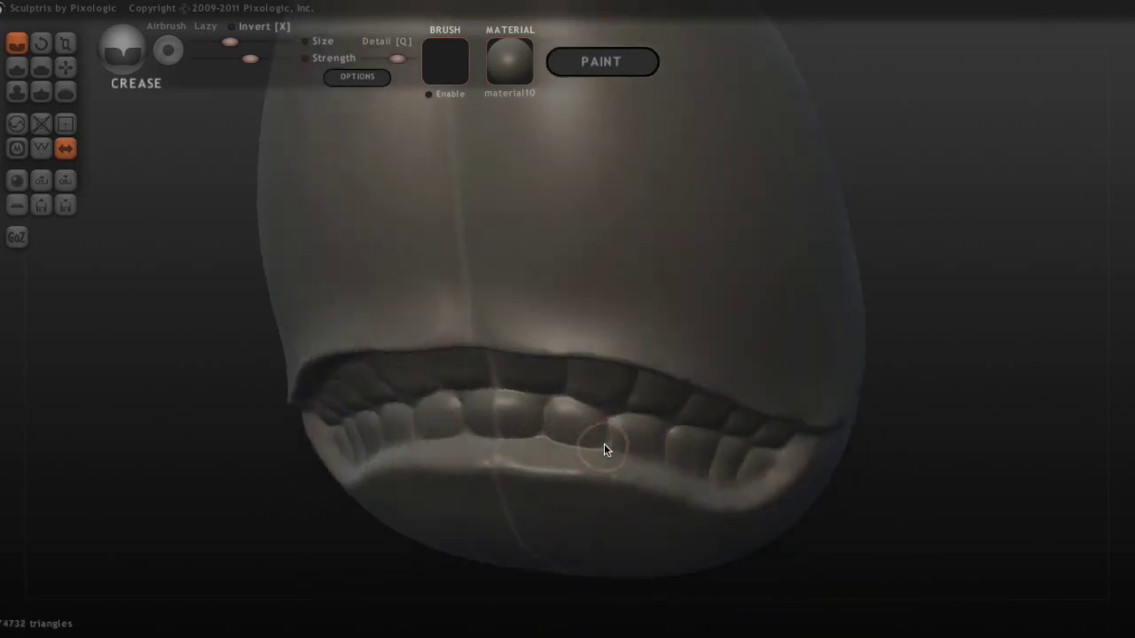
{"action": "left_click_drag", "start_coordinate": [603, 450], "coordinate": [954, 395]}
{"action": "scroll", "coordinate": [954, 396], "scroll_direction": "up", "scroll_amount": 5}
{"action": "mouse_move", "coordinate": [777, 359]}
{"action": "left_mouse_down"}
{"action": "mouse_move", "coordinate": [869, 387]}
{"action": "mouse_move", "coordinate": [1050, 350]}
{"action": "left_mouse_up"}
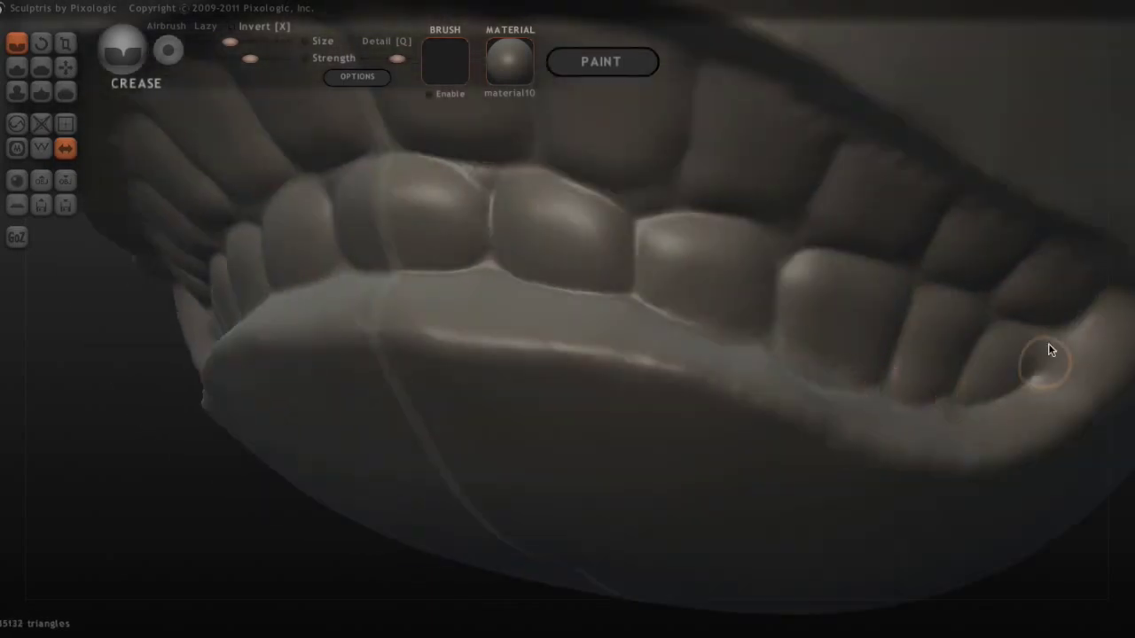
{"action": "scroll", "coordinate": [1028, 532], "scroll_direction": "down", "scroll_amount": 5}
{"action": "left_click_drag", "start_coordinate": [1029, 532], "coordinate": [359, 115]}
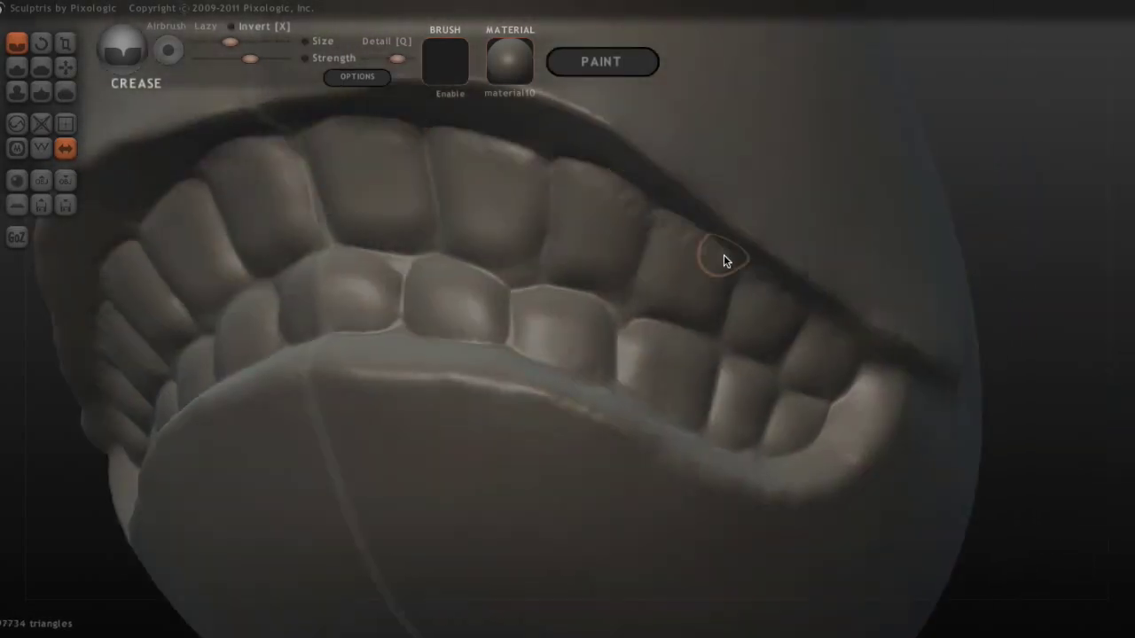
Step: Raise and shape a round eye bump on the side of the head with Draw
{"action": "scroll", "coordinate": [998, 266], "scroll_direction": "down", "scroll_amount": 5}
{"action": "left_click_drag", "start_coordinate": [998, 267], "coordinate": [638, 245]}
{"action": "key", "text": "d"}
{"action": "left_click", "coordinate": [620, 223]}
{"action": "mouse_move", "coordinate": [866, 155]}
{"action": "left_mouse_down"}
{"action": "mouse_move", "coordinate": [582, 251]}
{"action": "mouse_move", "coordinate": [582, 229]}
{"action": "left_mouse_up"}
Step: Enlarge the Draw brush and sculpt a curved groove along the mouth and chin
{"action": "key", "text": "c"}
{"action": "key", "text": "d"}
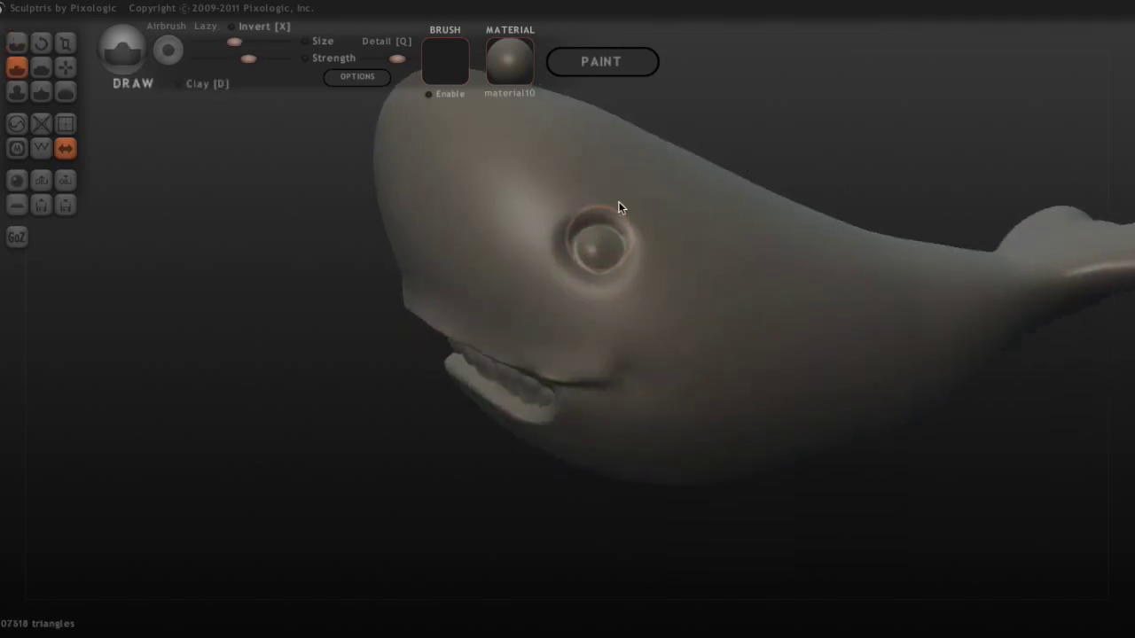
{"action": "scroll", "coordinate": [739, 118], "scroll_direction": "down", "scroll_amount": 3}
{"action": "left_click_drag", "start_coordinate": [740, 119], "coordinate": [800, 274]}
{"action": "scroll", "coordinate": [593, 293], "scroll_direction": "up", "scroll_amount": 5}
{"action": "key", "text": "space"}
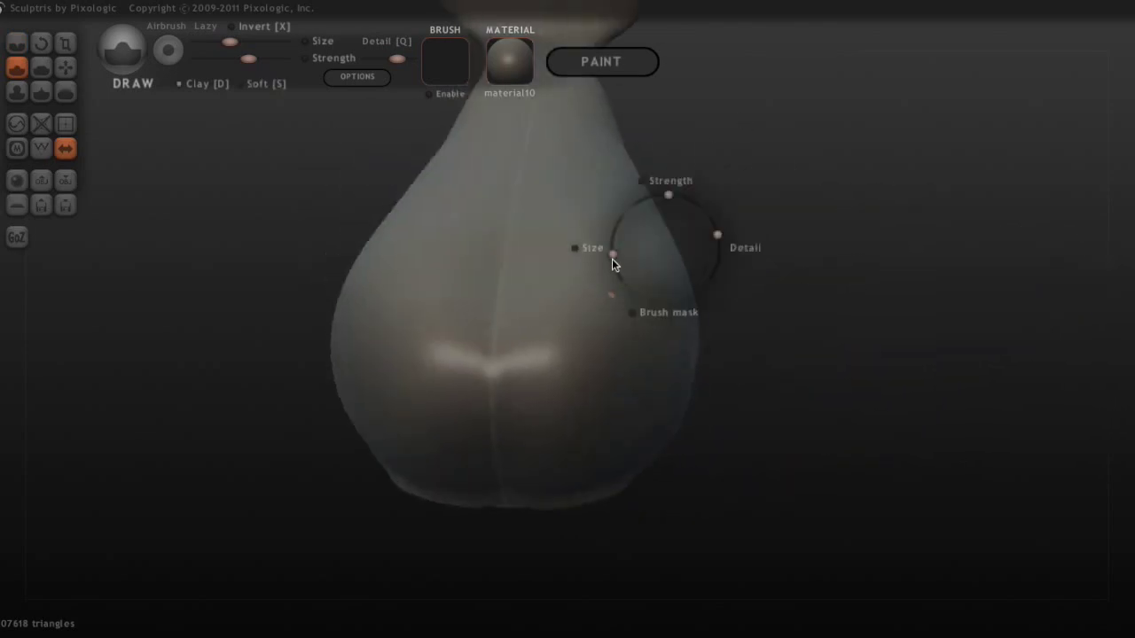
{"action": "left_click_drag", "start_coordinate": [593, 293], "coordinate": [611, 266]}
{"action": "left_click_drag", "start_coordinate": [486, 361], "coordinate": [501, 414]}
Step: Try a brow ridge above the eye, then undo it
{"action": "scroll", "coordinate": [618, 255], "scroll_direction": "down", "scroll_amount": 3}
{"action": "mouse_move", "coordinate": [618, 255]}
{"action": "left_mouse_down"}
{"action": "mouse_move", "coordinate": [821, 227]}
{"action": "mouse_move", "coordinate": [506, 183]}
{"action": "mouse_move", "coordinate": [345, 122]}
{"action": "left_mouse_up"}
{"action": "scroll", "coordinate": [554, 178], "scroll_direction": "up", "scroll_amount": 4}
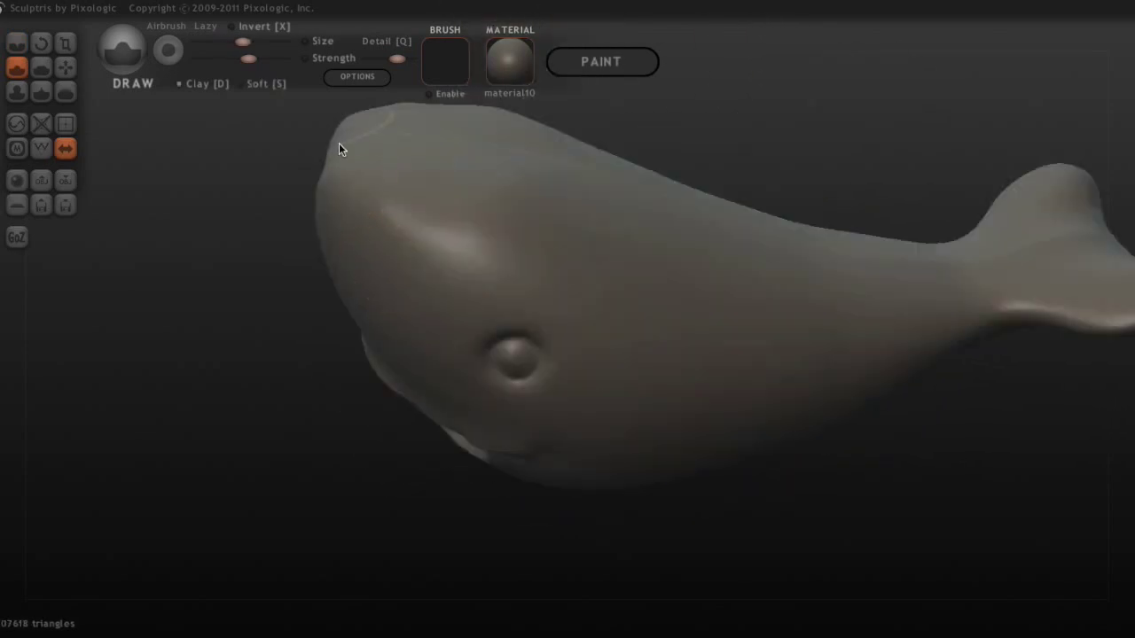
{"action": "left_click_drag", "start_coordinate": [325, 240], "coordinate": [1031, 494]}
{"action": "key", "text": "space"}
{"action": "left_click_drag", "start_coordinate": [479, 261], "coordinate": [579, 248]}
{"action": "key", "text": "ctrl+z"}
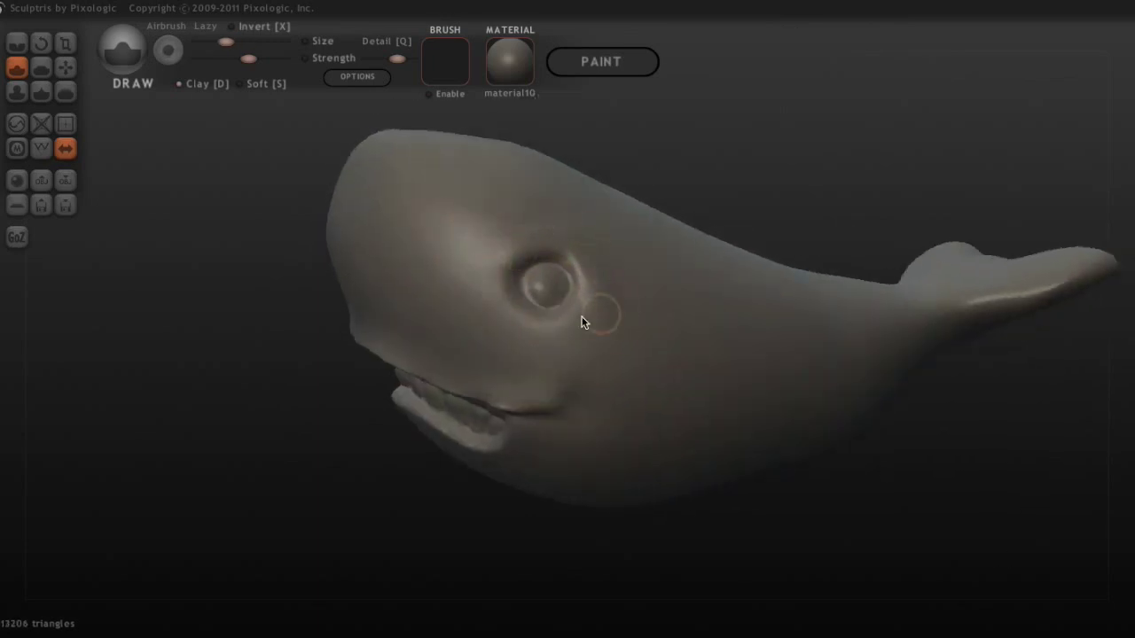
Step: Crease a dent into the top of the head for the blowhole
{"action": "left_click_drag", "start_coordinate": [948, 114], "coordinate": [511, 261]}
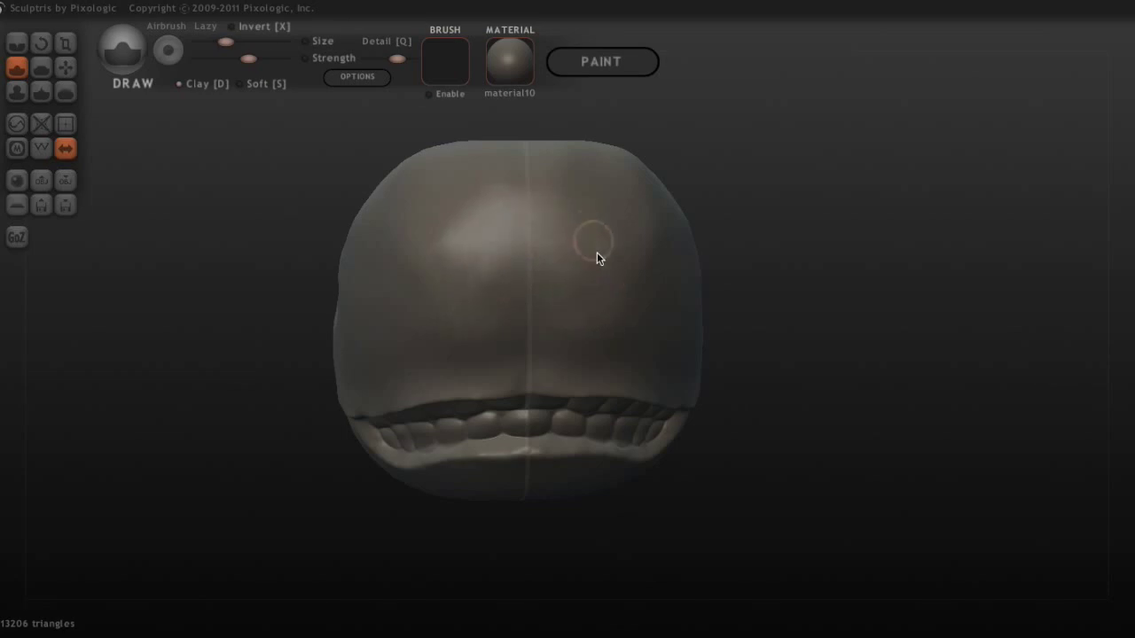
{"action": "left_click_drag", "start_coordinate": [592, 246], "coordinate": [813, 403]}
{"action": "key", "text": "space"}
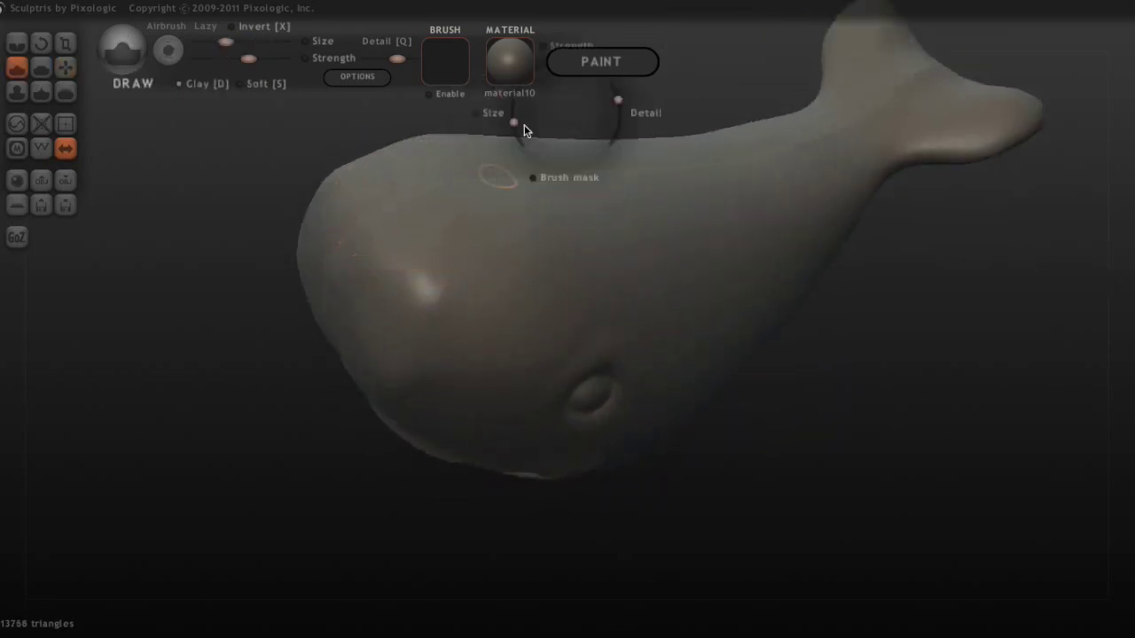
{"action": "key", "text": "c"}
{"action": "mouse_move", "coordinate": [912, 387]}
{"action": "left_mouse_down"}
{"action": "mouse_move", "coordinate": [543, 181]}
{"action": "mouse_move", "coordinate": [575, 219]}
{"action": "left_mouse_up"}
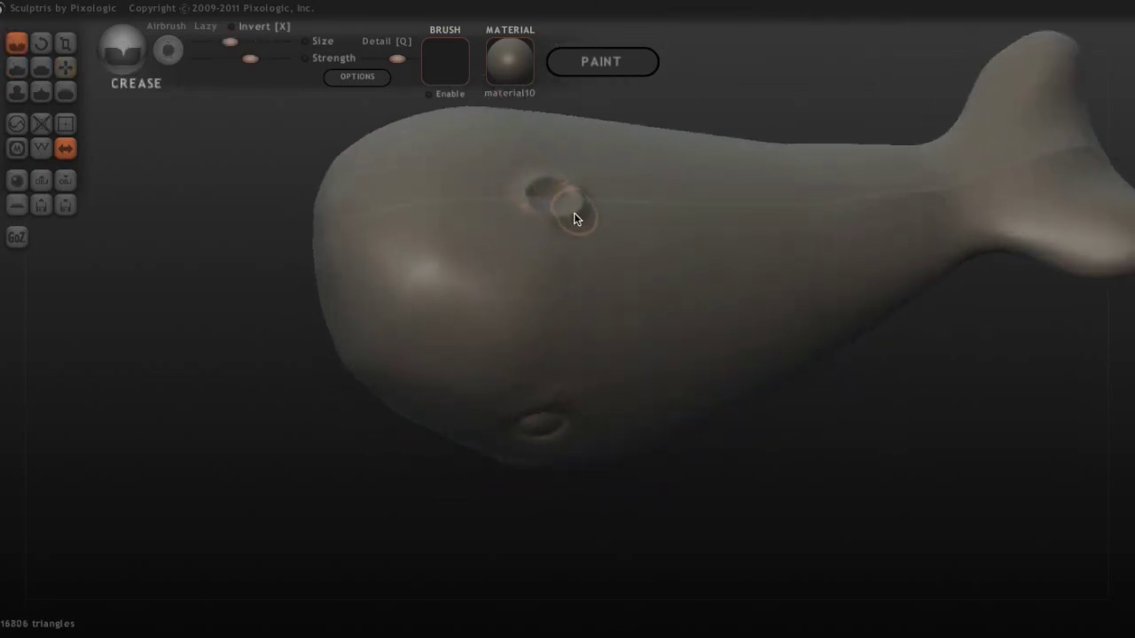
Step: Crease the blowhole dent deeper and reshape its surroundings with Draw
{"action": "right_click_drag", "start_coordinate": [574, 219], "coordinate": [481, 280]}
{"action": "key", "text": "space"}
{"action": "mouse_move", "coordinate": [405, 269]}
{"action": "left_mouse_down"}
{"action": "mouse_move", "coordinate": [361, 306]}
{"action": "mouse_move", "coordinate": [403, 306]}
{"action": "left_mouse_up"}
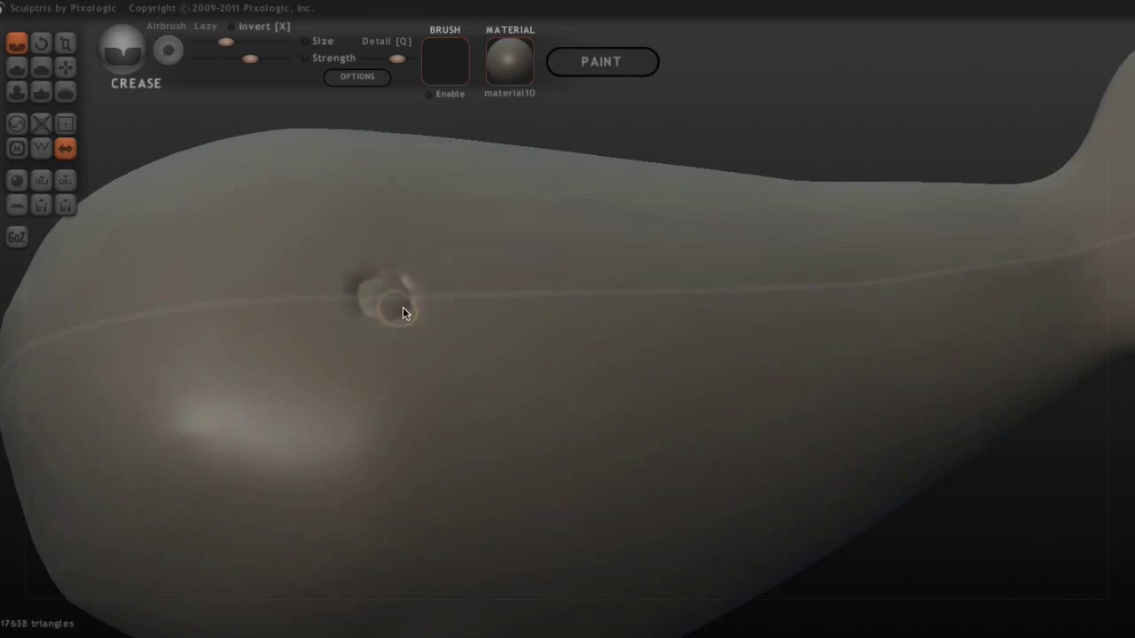
{"action": "key", "text": "d"}
{"action": "key", "text": "space"}
{"action": "mouse_move", "coordinate": [398, 266]}
{"action": "left_mouse_down"}
{"action": "mouse_move", "coordinate": [384, 299]}
{"action": "mouse_move", "coordinate": [363, 285]}
{"action": "mouse_move", "coordinate": [394, 291]}
{"action": "left_mouse_up"}
{"action": "key", "text": "c"}
Step: Raise and soften a ring around the blowhole with a smaller Draw brush
{"action": "key", "text": "d"}
{"action": "key", "text": "space"}
{"action": "mouse_move", "coordinate": [362, 296]}
{"action": "left_mouse_down"}
{"action": "mouse_move", "coordinate": [430, 311]}
{"action": "mouse_move", "coordinate": [390, 257]}
{"action": "left_mouse_up"}
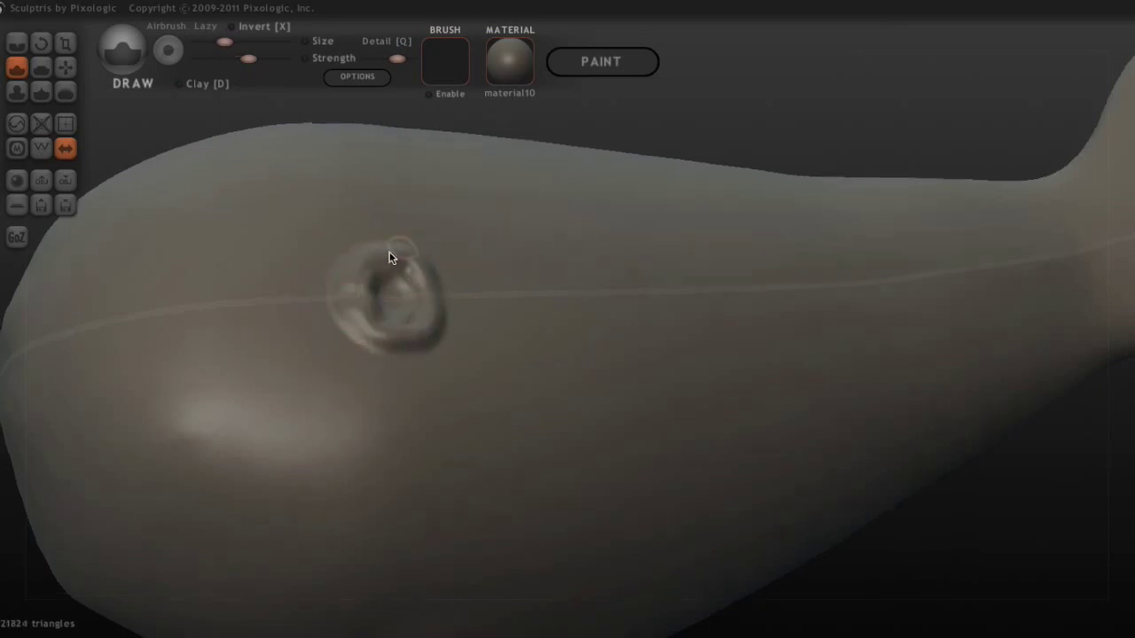
{"action": "mouse_move", "coordinate": [337, 329]}
{"action": "left_mouse_down", "text": "shift"}
{"action": "mouse_move", "coordinate": [397, 317]}
{"action": "mouse_move", "coordinate": [375, 316]}
{"action": "mouse_move", "coordinate": [367, 377]}
{"action": "left_mouse_up", "text": "shift"}
Step: From a top-down view, crease the blowhole rim smoother
{"action": "key", "text": "space"}
{"action": "key", "text": "s"}
{"action": "key", "text": "c"}
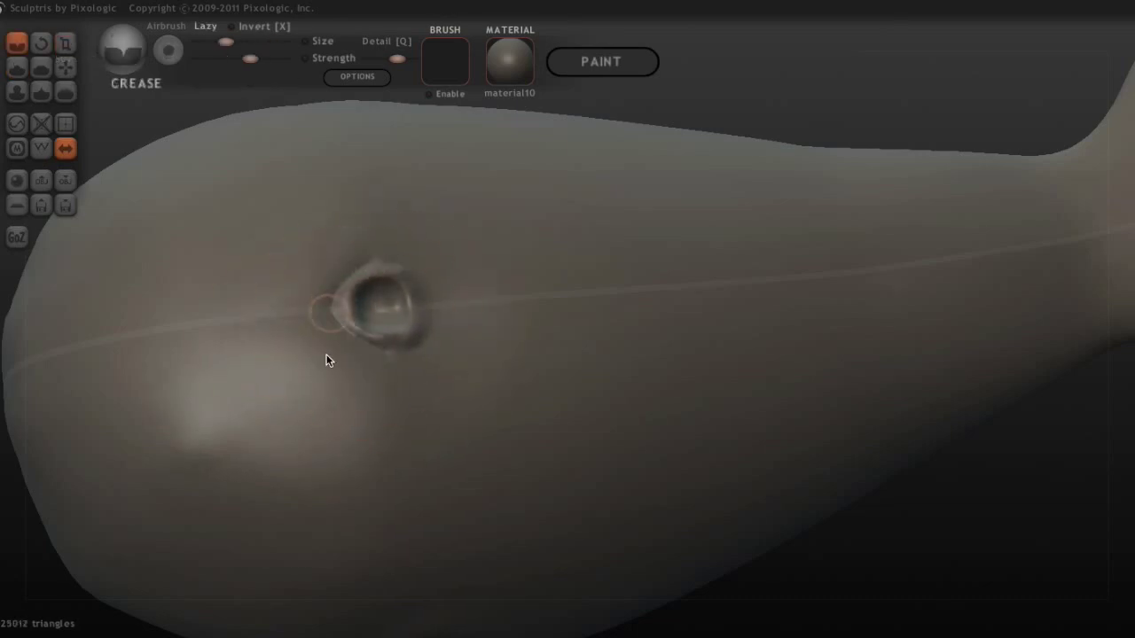
{"action": "right_click_drag", "start_coordinate": [326, 359], "coordinate": [358, 269], "text": "shift"}
{"action": "mouse_move", "coordinate": [358, 269]}
{"action": "left_mouse_down"}
{"action": "mouse_move", "coordinate": [404, 383]}
{"action": "mouse_move", "coordinate": [419, 256]}
{"action": "left_mouse_up"}
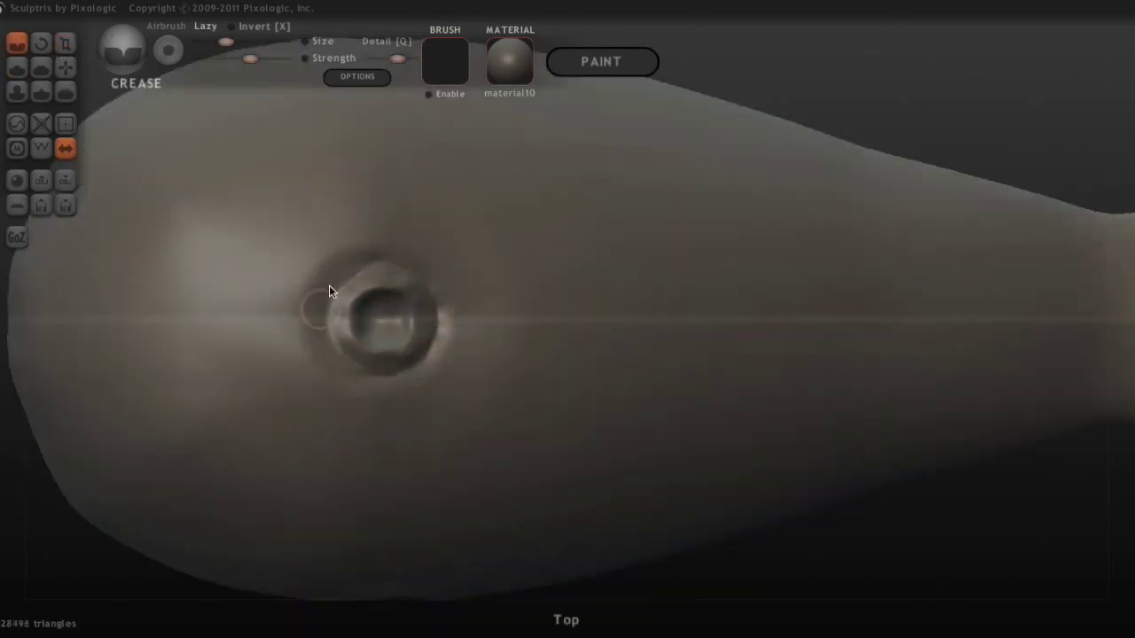
{"action": "scroll", "coordinate": [289, 296], "scroll_direction": "down", "scroll_amount": 10}
{"action": "right_click_drag", "start_coordinate": [289, 296], "coordinate": [632, 494]}
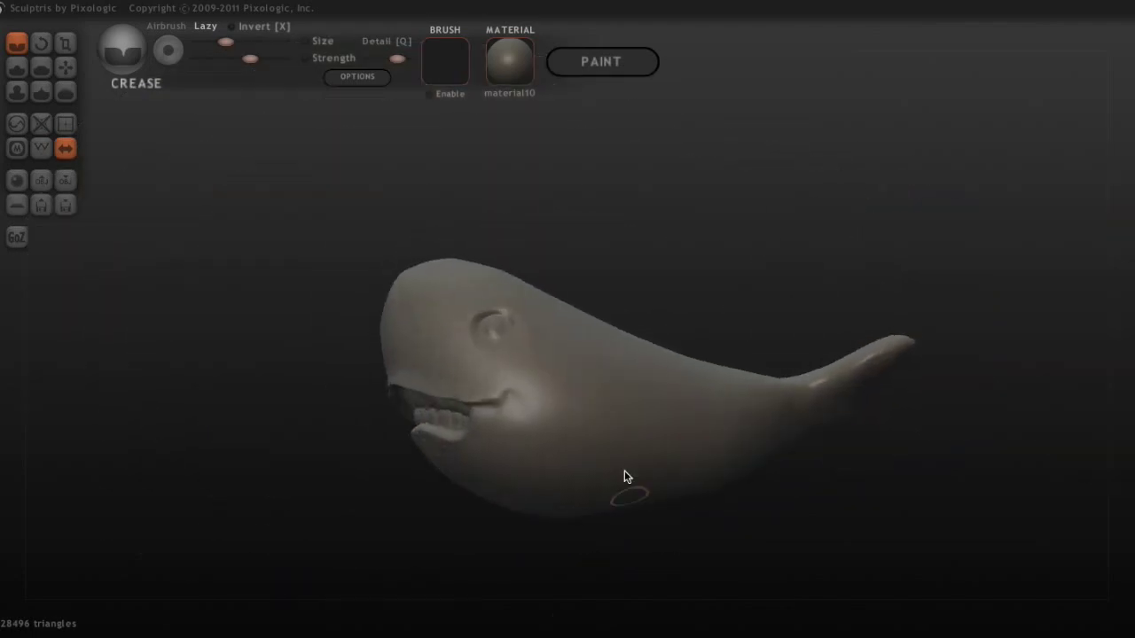
Step: Try Grab-pulling fins from the belly, undoing the oversized attempts
{"action": "key", "text": "g"}
{"action": "key", "text": "space"}
{"action": "right_click_drag", "start_coordinate": [630, 426], "coordinate": [760, 514]}
{"action": "key", "text": "space"}
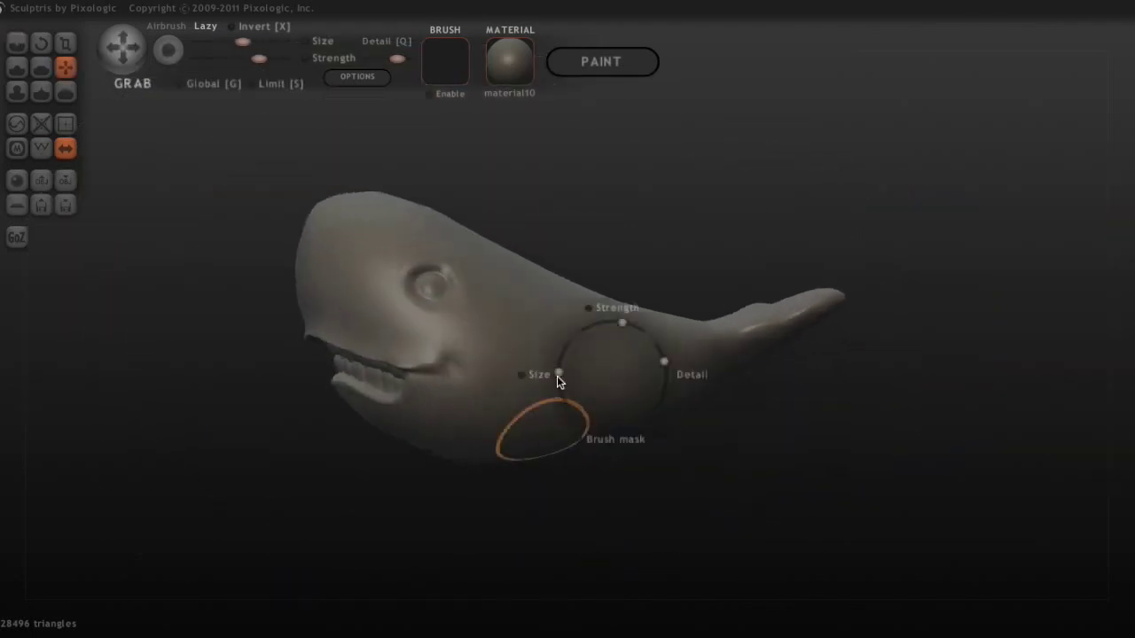
{"action": "left_click_drag", "start_coordinate": [531, 466], "coordinate": [646, 520]}
{"action": "key", "text": "ctrl+z"}
{"action": "key", "text": "space"}
{"action": "left_click_drag", "start_coordinate": [527, 430], "coordinate": [605, 523]}
{"action": "key", "text": "ctrl+z"}
{"action": "mouse_move", "coordinate": [552, 452]}
{"action": "right_mouse_down"}
{"action": "mouse_move", "coordinate": [753, 473]}
{"action": "mouse_move", "coordinate": [737, 493]}
{"action": "mouse_move", "coordinate": [838, 207]}
{"action": "mouse_move", "coordinate": [593, 411]}
{"action": "right_mouse_up"}
Step: Pull the belly fin down and out, then crease its edge
{"action": "key", "text": "c"}
{"action": "right_click_drag", "start_coordinate": [629, 449], "coordinate": [795, 396]}
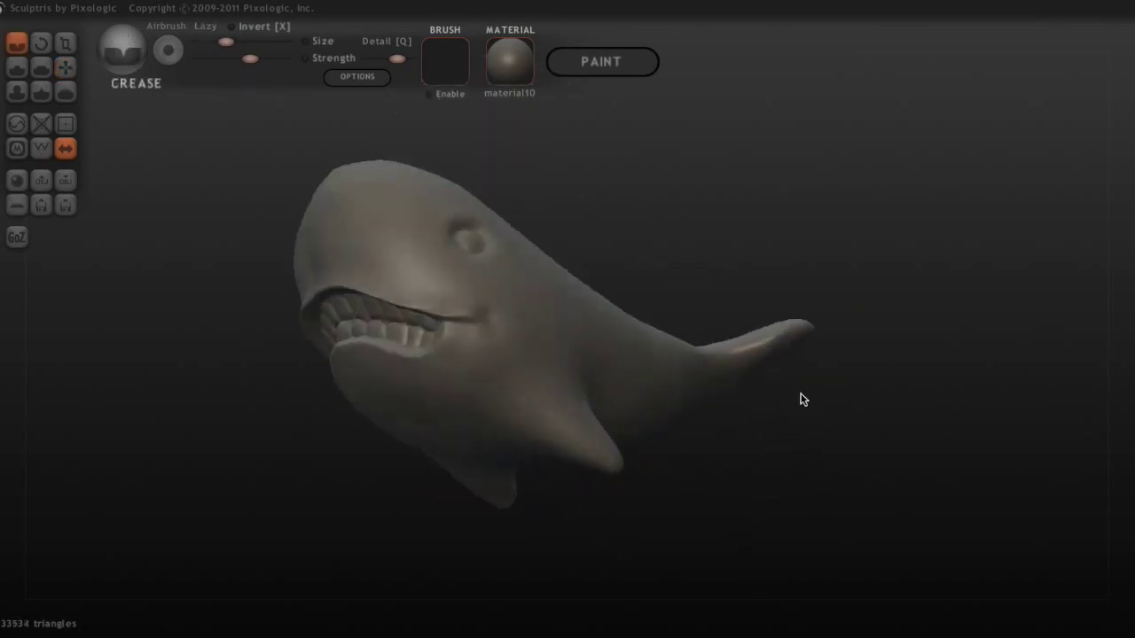
{"action": "key", "text": "g"}
{"action": "left_click_drag", "start_coordinate": [585, 416], "coordinate": [585, 479]}
{"action": "right_click_drag", "start_coordinate": [625, 454], "coordinate": [659, 546]}
{"action": "key", "text": "c"}
{"action": "left_click_drag", "start_coordinate": [446, 446], "coordinate": [587, 489]}
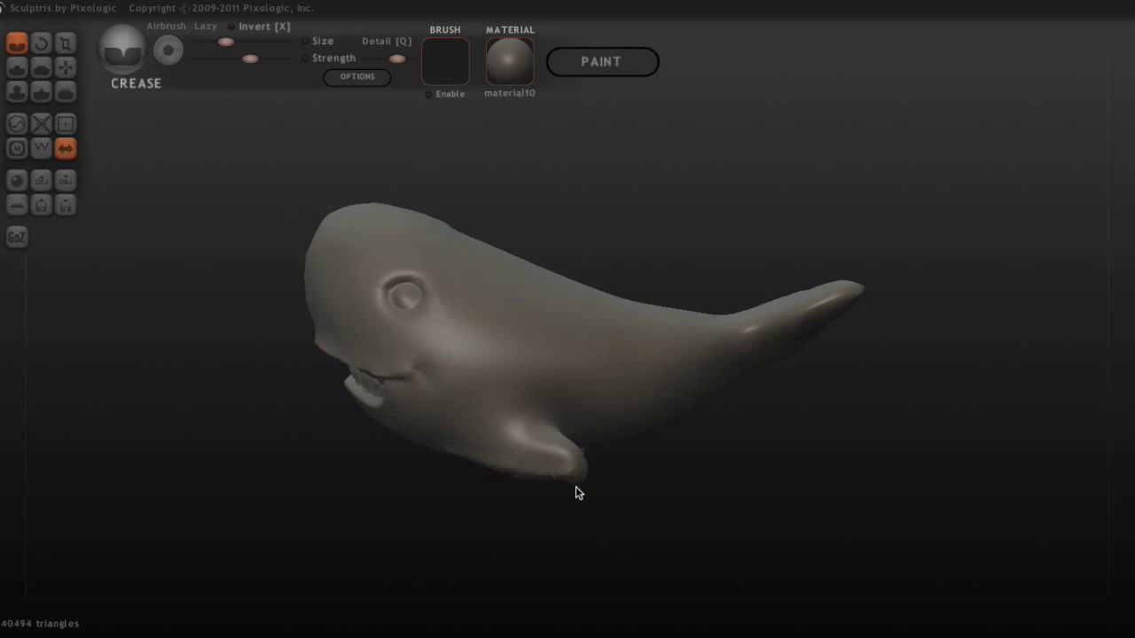
Step: Build up and enlarge the pectoral fins with the Draw brush
{"action": "right_click_drag", "start_coordinate": [587, 490], "coordinate": [579, 194], "text": "shift"}
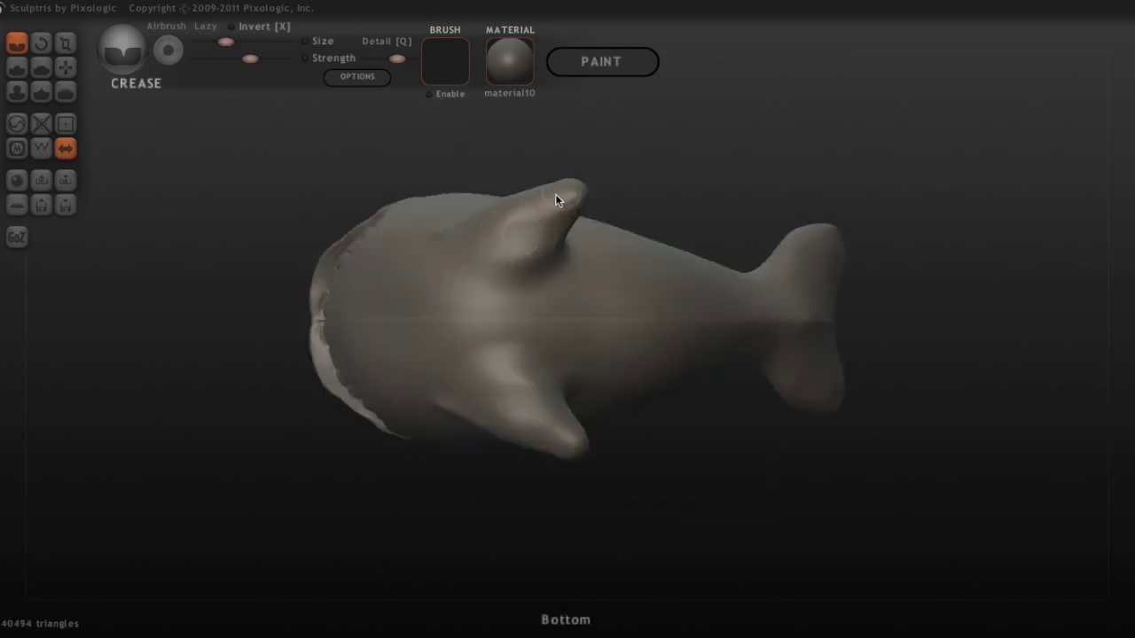
{"action": "mouse_move", "coordinate": [450, 361]}
{"action": "right_mouse_down"}
{"action": "mouse_move", "coordinate": [770, 256]}
{"action": "mouse_move", "coordinate": [526, 489]}
{"action": "right_mouse_up"}
{"action": "key", "text": "d"}
{"action": "mouse_move", "coordinate": [544, 479]}
{"action": "left_mouse_down"}
{"action": "mouse_move", "coordinate": [483, 461]}
{"action": "mouse_move", "coordinate": [518, 475]}
{"action": "left_mouse_up"}
{"action": "mouse_move", "coordinate": [544, 457]}
{"action": "right_mouse_down"}
{"action": "mouse_move", "coordinate": [806, 417]}
{"action": "mouse_move", "coordinate": [580, 327]}
{"action": "right_mouse_up"}
{"action": "mouse_move", "coordinate": [801, 187]}
{"action": "right_mouse_down"}
{"action": "mouse_move", "coordinate": [532, 435]}
{"action": "mouse_move", "coordinate": [410, 242]}
{"action": "right_mouse_up"}
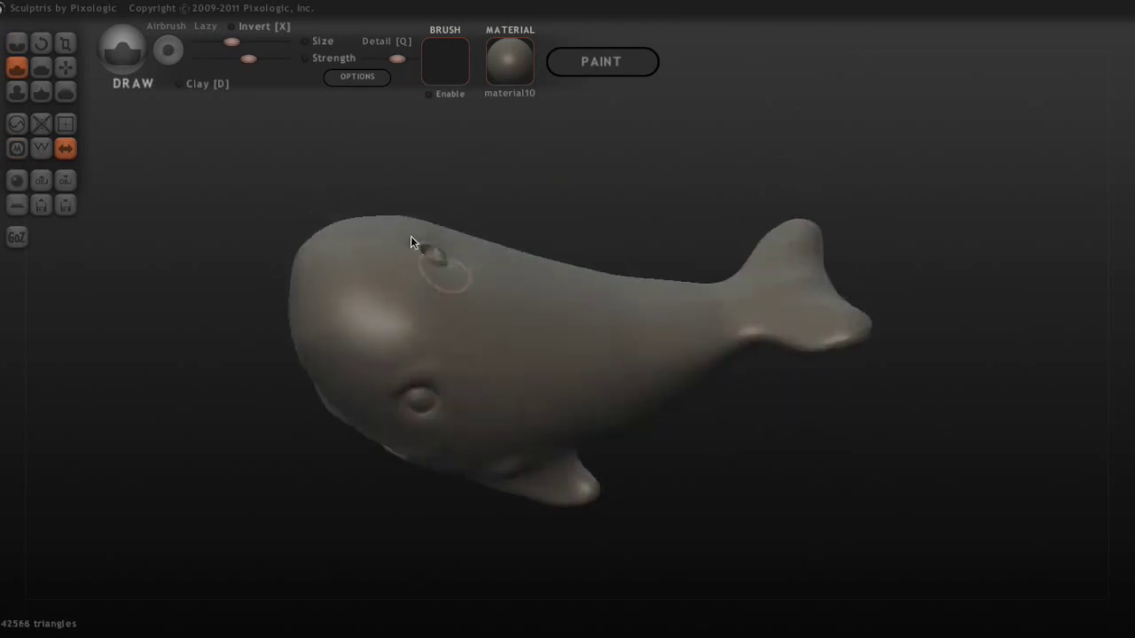
Step: With the wireframe shown, use Reduce Brush to flatten the stray head bump
{"action": "left_click", "coordinate": [40, 148]}
{"action": "left_click", "coordinate": [16, 123]}
{"action": "left_click_drag", "start_coordinate": [435, 262], "coordinate": [429, 262]}
{"action": "mouse_move", "coordinate": [430, 262]}
{"action": "right_mouse_down"}
{"action": "mouse_move", "coordinate": [846, 433]}
{"action": "mouse_move", "coordinate": [493, 197]}
{"action": "right_mouse_up"}
{"action": "key", "text": "w"}
{"action": "key", "text": "d"}
{"action": "key", "text": "e"}
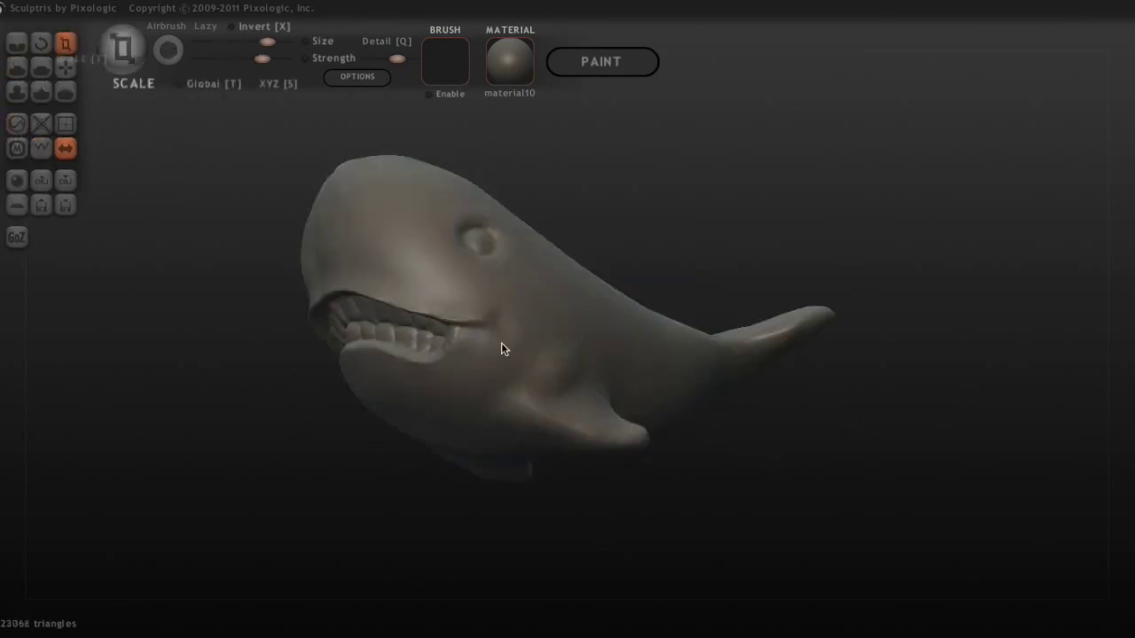
Step: Crease three gill grooves on the cheek and extend the mouth line toward it
{"action": "right_click_drag", "start_coordinate": [500, 349], "coordinate": [547, 453]}
{"action": "key", "text": "d"}
{"action": "key", "text": "c"}
{"action": "right_click_drag", "start_coordinate": [519, 345], "coordinate": [495, 348]}
{"action": "mouse_move", "coordinate": [495, 348]}
{"action": "left_mouse_down"}
{"action": "mouse_move", "coordinate": [497, 386]}
{"action": "mouse_move", "coordinate": [501, 374]}
{"action": "left_mouse_up"}
{"action": "scroll", "coordinate": [501, 374], "scroll_direction": "up", "scroll_amount": 3}
{"action": "mouse_move", "coordinate": [330, 354]}
{"action": "left_mouse_down"}
{"action": "mouse_move", "coordinate": [382, 322]}
{"action": "mouse_move", "coordinate": [310, 321]}
{"action": "left_mouse_up"}
{"action": "left_click_drag", "start_coordinate": [342, 271], "coordinate": [313, 307]}
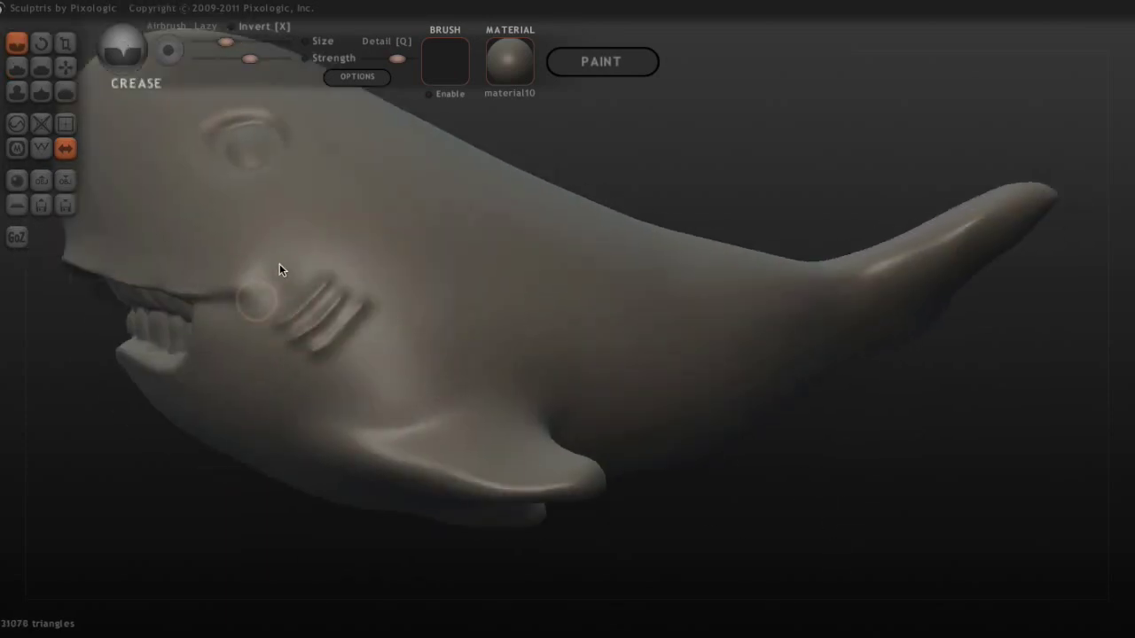
{"action": "left_click_drag", "start_coordinate": [226, 296], "coordinate": [257, 282]}
{"action": "mouse_move", "coordinate": [674, 532]}
{"action": "left_mouse_down"}
{"action": "mouse_move", "coordinate": [828, 545]}
{"action": "mouse_move", "coordinate": [775, 600]}
{"action": "left_mouse_up"}
Step: With Grab, pull a dorsal fin up from the whale's back and stretch it toward the tail
{"action": "key", "text": "g"}
{"action": "mouse_move", "coordinate": [528, 420]}
{"action": "left_mouse_down"}
{"action": "mouse_move", "coordinate": [825, 362]}
{"action": "mouse_move", "coordinate": [831, 396]}
{"action": "left_mouse_up"}
{"action": "mouse_move", "coordinate": [886, 372]}
{"action": "left_mouse_down"}
{"action": "mouse_move", "coordinate": [949, 363]}
{"action": "mouse_move", "coordinate": [504, 257]}
{"action": "mouse_move", "coordinate": [510, 295]}
{"action": "mouse_move", "coordinate": [547, 247]}
{"action": "mouse_move", "coordinate": [541, 276]}
{"action": "mouse_move", "coordinate": [603, 272]}
{"action": "mouse_move", "coordinate": [600, 310]}
{"action": "left_mouse_up"}
{"action": "mouse_move", "coordinate": [559, 245]}
{"action": "left_mouse_down"}
{"action": "mouse_move", "coordinate": [643, 271]}
{"action": "mouse_move", "coordinate": [554, 249]}
{"action": "mouse_move", "coordinate": [657, 253]}
{"action": "left_mouse_up"}
Step: Enlarge the brush and crease the dorsal fin's edges to sharpen them
{"action": "left_click_drag", "start_coordinate": [653, 294], "coordinate": [754, 274]}
{"action": "key", "text": "space"}
{"action": "mouse_move", "coordinate": [507, 266]}
{"action": "left_mouse_down"}
{"action": "mouse_move", "coordinate": [502, 284]}
{"action": "mouse_move", "coordinate": [577, 271]}
{"action": "left_mouse_up"}
{"action": "mouse_move", "coordinate": [823, 186]}
{"action": "left_mouse_down"}
{"action": "mouse_move", "coordinate": [626, 346]}
{"action": "mouse_move", "coordinate": [788, 316]}
{"action": "left_mouse_up"}
{"action": "key", "text": "c"}
{"action": "mouse_move", "coordinate": [550, 319]}
{"action": "left_mouse_down"}
{"action": "mouse_move", "coordinate": [598, 344]}
{"action": "mouse_move", "coordinate": [555, 288]}
{"action": "mouse_move", "coordinate": [796, 216]}
{"action": "mouse_move", "coordinate": [507, 292]}
{"action": "mouse_move", "coordinate": [544, 313]}
{"action": "mouse_move", "coordinate": [511, 321]}
{"action": "mouse_move", "coordinate": [506, 301]}
{"action": "left_mouse_up"}
Step: Build up the dorsal fin with Draw, then widen the tail fin slightly with Scale
{"action": "key", "text": "d"}
{"action": "mouse_move", "coordinate": [867, 166]}
{"action": "left_mouse_down"}
{"action": "mouse_move", "coordinate": [598, 292]}
{"action": "mouse_move", "coordinate": [600, 333]}
{"action": "mouse_move", "coordinate": [532, 321]}
{"action": "left_mouse_up"}
{"action": "mouse_move", "coordinate": [743, 298]}
{"action": "left_mouse_down"}
{"action": "mouse_move", "coordinate": [1028, 306]}
{"action": "mouse_move", "coordinate": [1054, 451]}
{"action": "mouse_move", "coordinate": [290, 223]}
{"action": "left_mouse_up"}
{"action": "key", "text": "t"}
{"action": "mouse_move", "coordinate": [583, 462]}
{"action": "left_mouse_down"}
{"action": "mouse_move", "coordinate": [747, 417]}
{"action": "mouse_move", "coordinate": [803, 448]}
{"action": "mouse_move", "coordinate": [494, 271]}
{"action": "left_mouse_up"}
{"action": "key", "text": "c"}
{"action": "scroll", "coordinate": [626, 215], "scroll_direction": "up", "scroll_amount": 3}
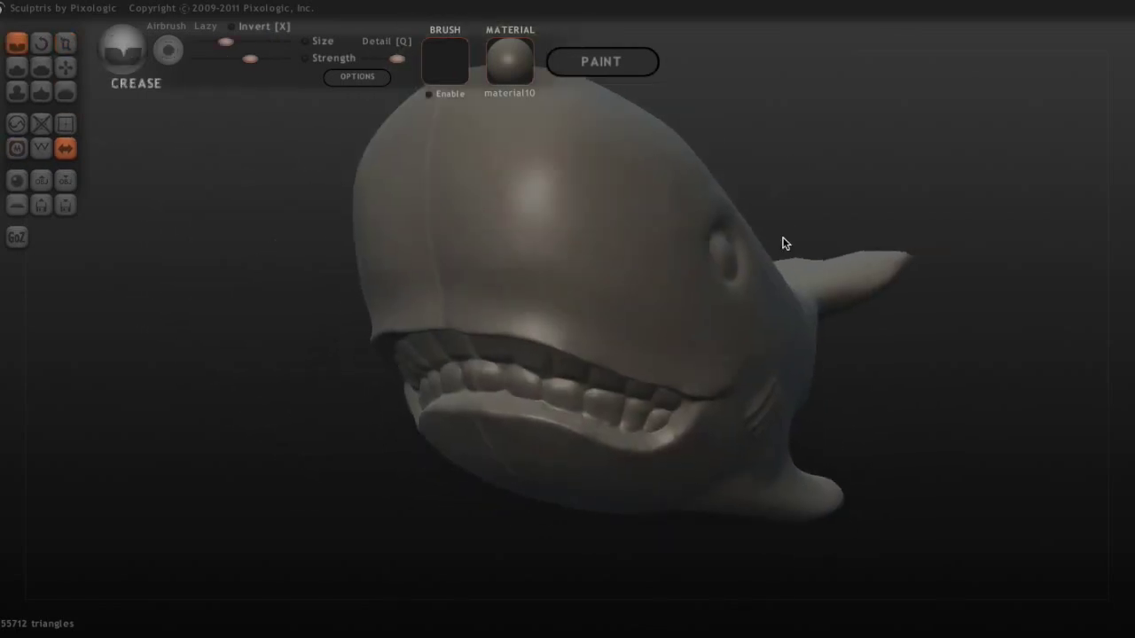
Step: Crease symmetric eye dents into the head, undo the first try, and re-stroke them deeper
{"action": "scroll", "coordinate": [785, 246], "scroll_direction": "up", "scroll_amount": 3}
{"action": "left_click_drag", "start_coordinate": [466, 192], "coordinate": [469, 199]}
{"action": "key", "text": "ctrl+z"}
{"action": "key", "text": "d"}
{"action": "key", "text": "space"}
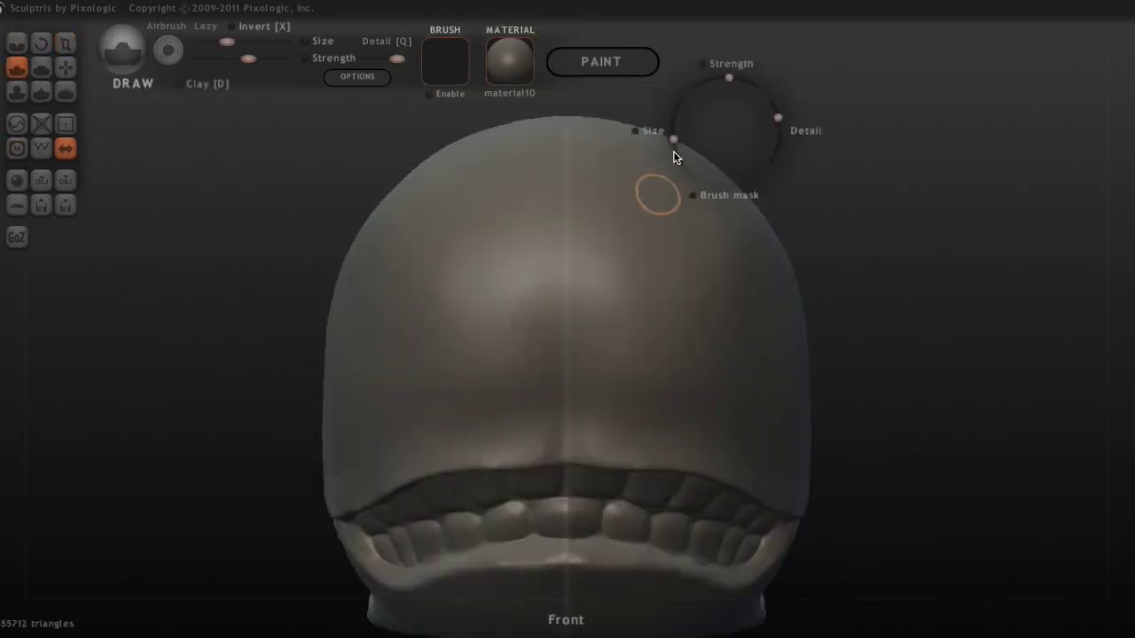
{"action": "key", "text": "c"}
{"action": "mouse_move", "coordinate": [667, 222]}
{"action": "left_mouse_down"}
{"action": "mouse_move", "coordinate": [683, 207]}
{"action": "mouse_move", "coordinate": [647, 231]}
{"action": "left_mouse_up"}
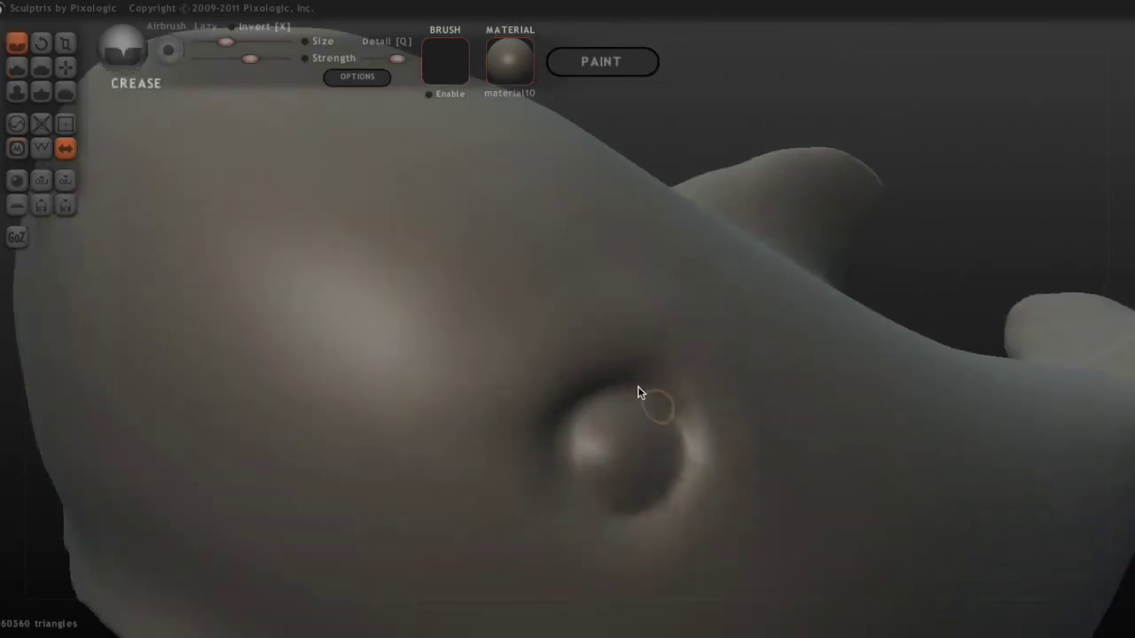